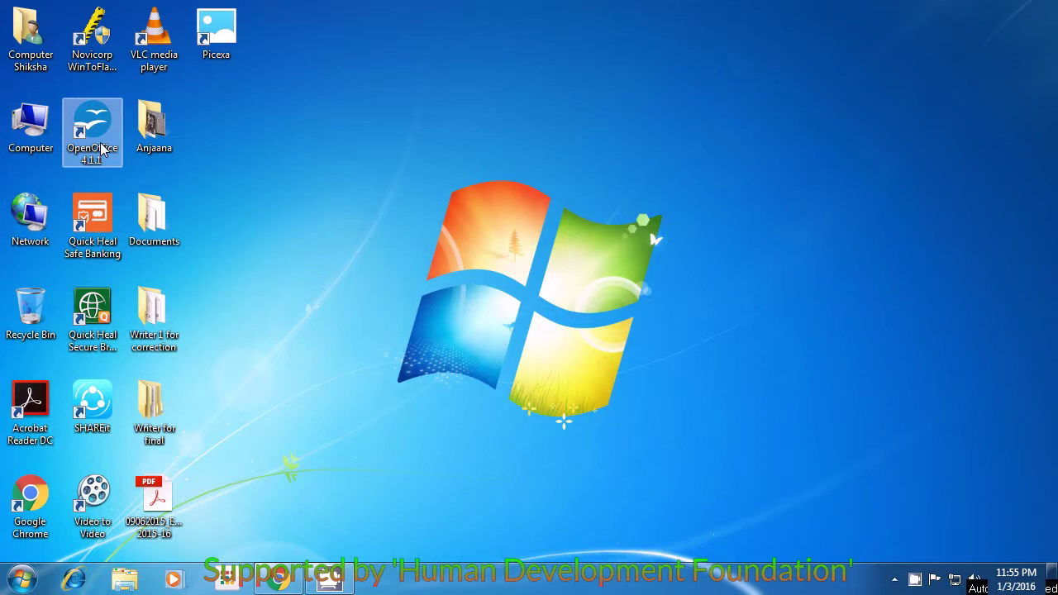
Launch OpenOffice from the desktop and create a new text document.
left_click(102, 150)
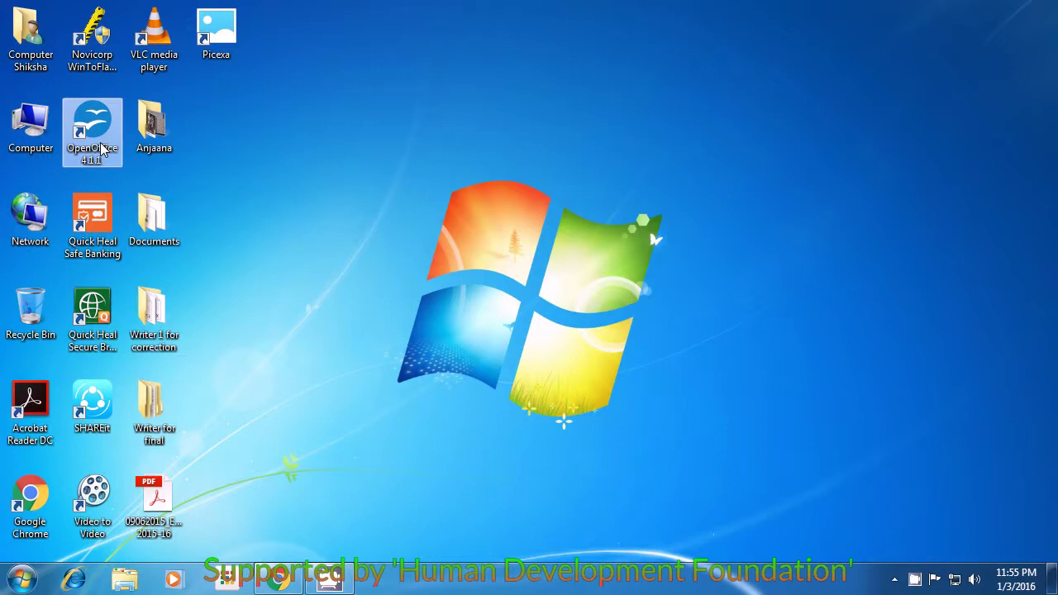
double_click(101, 149)
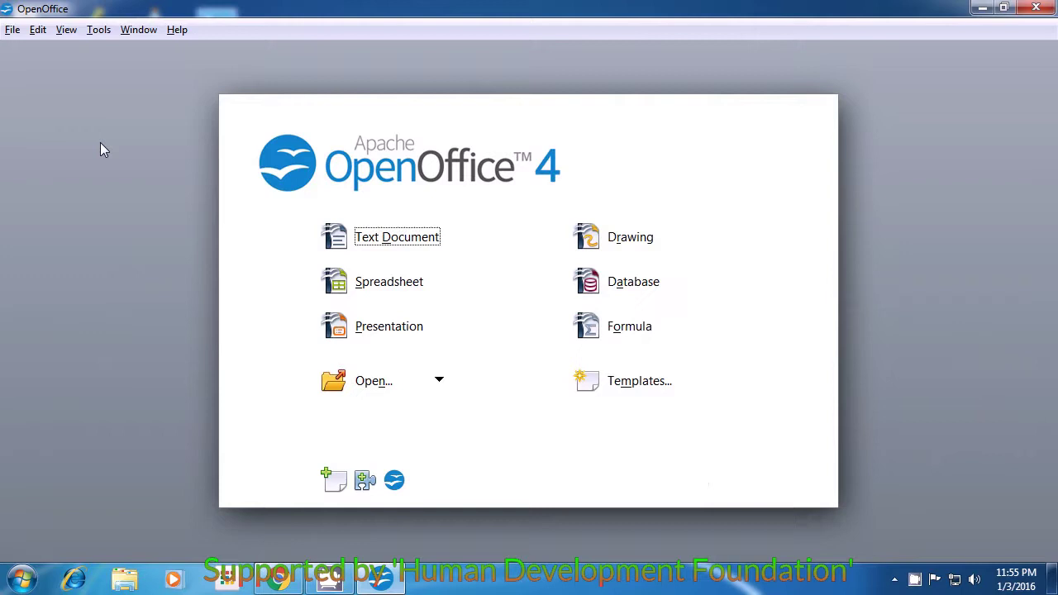
left_click(380, 238)
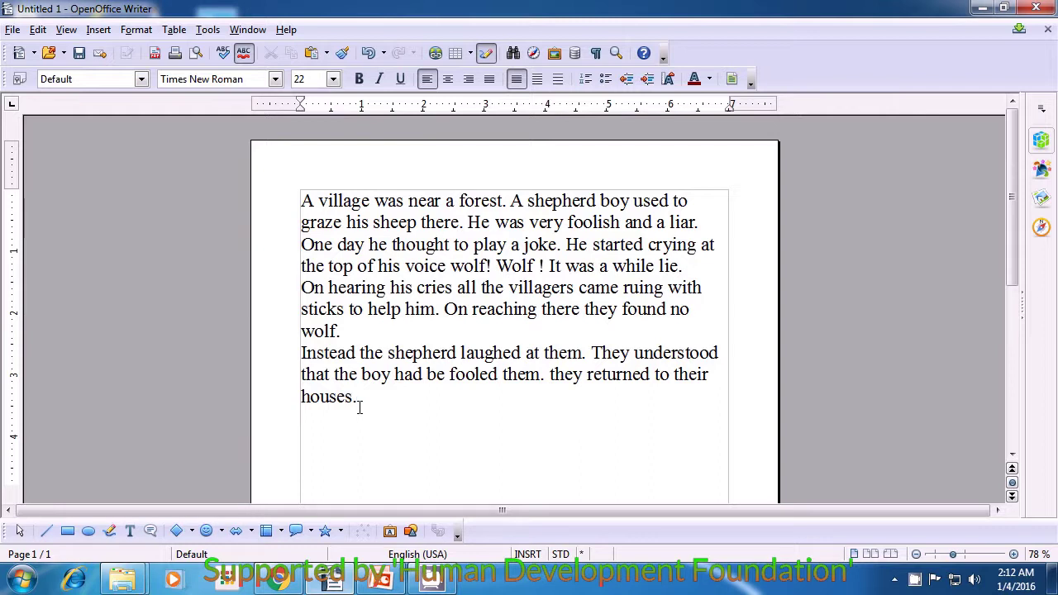
Select the whole shepherd boy story and apply a different font to it.
key("ctrl+a")
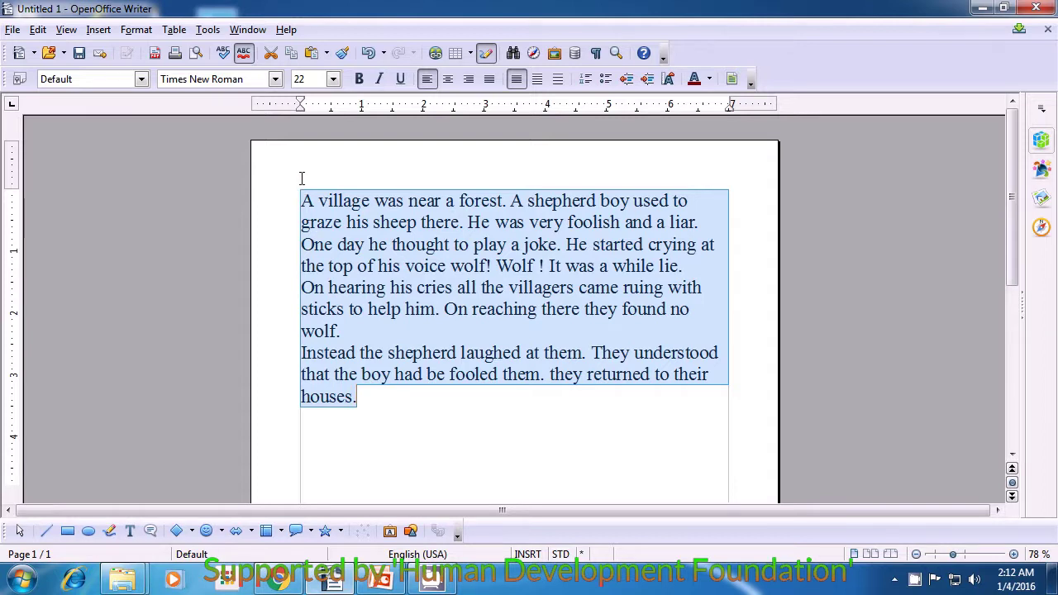
left_click(275, 81)
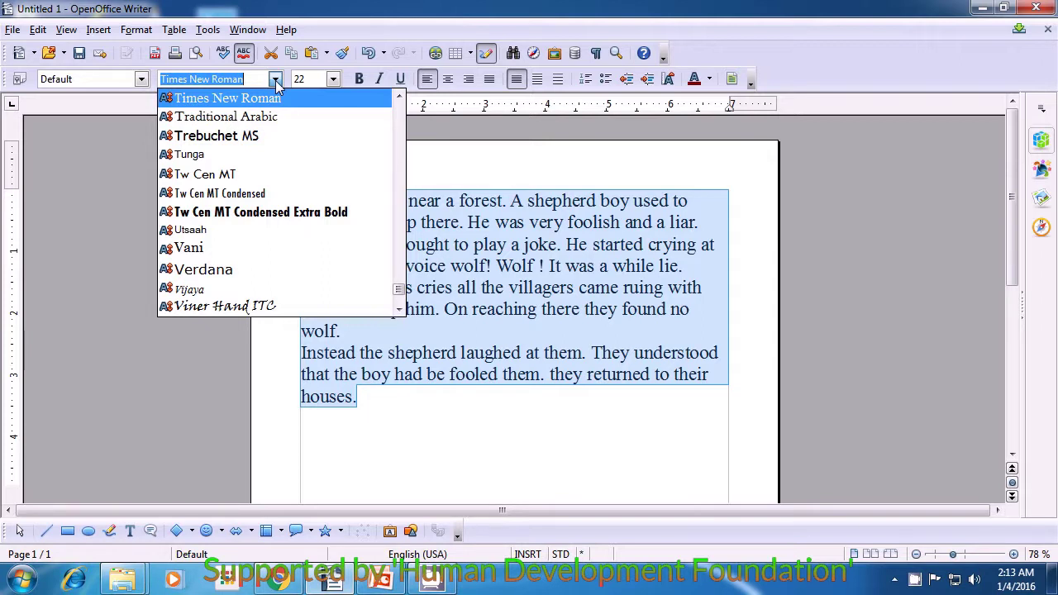
left_click(400, 99)
left_click(401, 100)
left_click(400, 99)
left_click(401, 99)
left_click(401, 99)
left_click(400, 100)
left_click(400, 99)
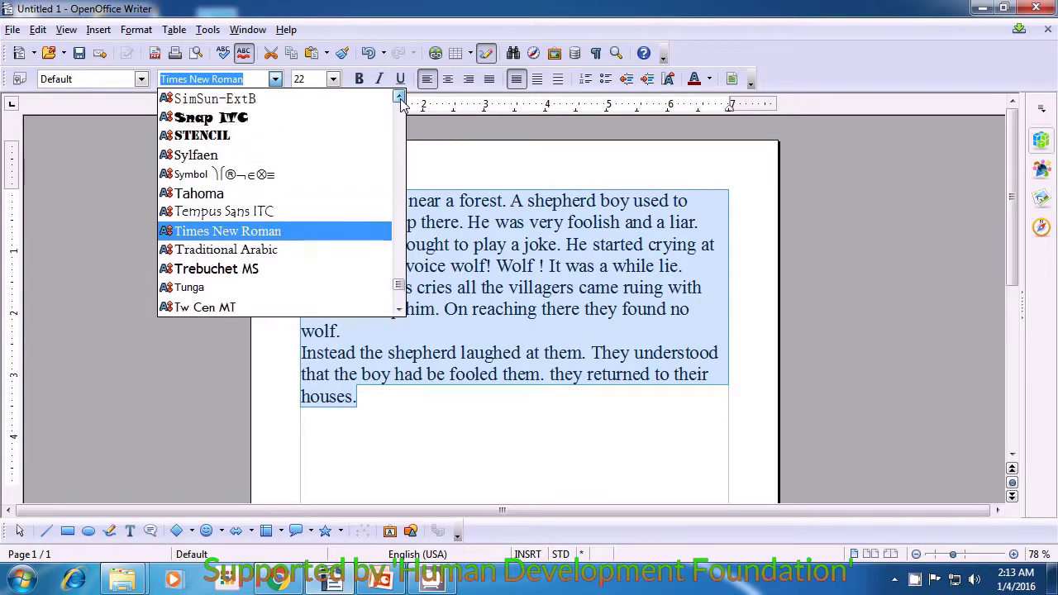
left_click(400, 99)
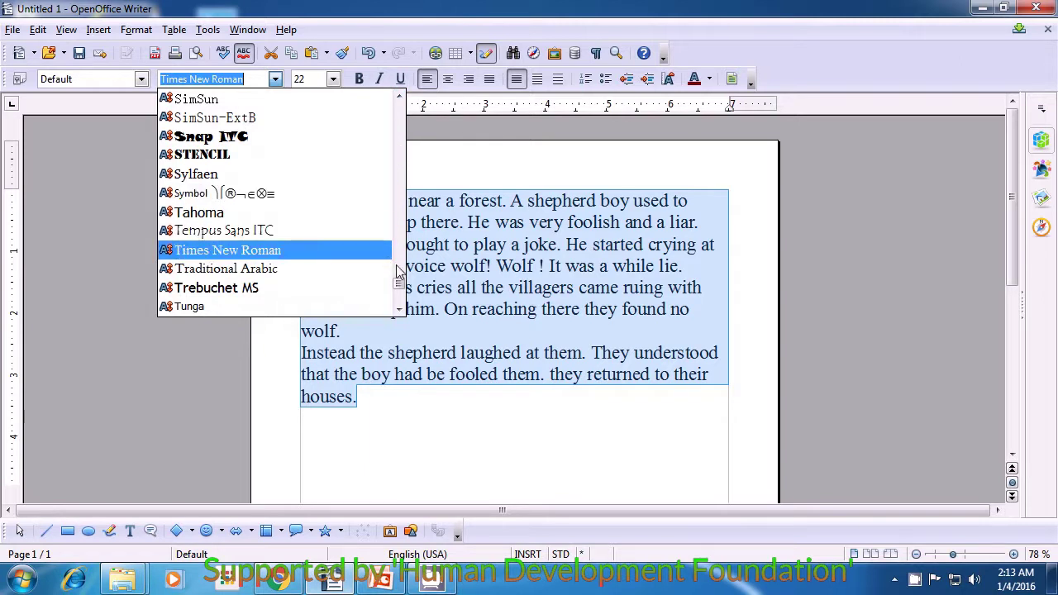
left_click_drag(397, 283, 392, 230)
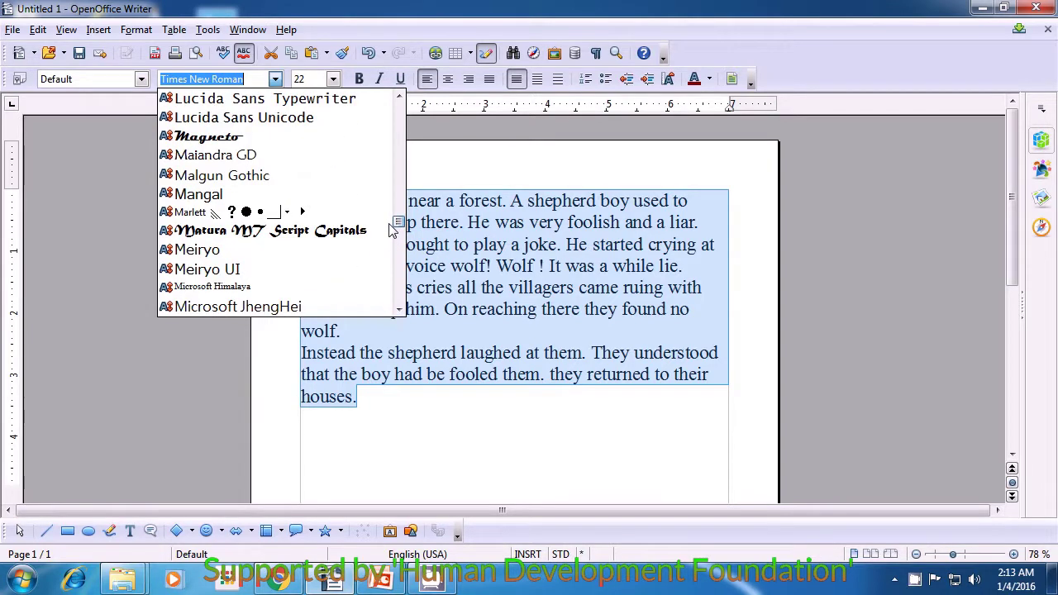
scroll(391, 229, "up", 2)
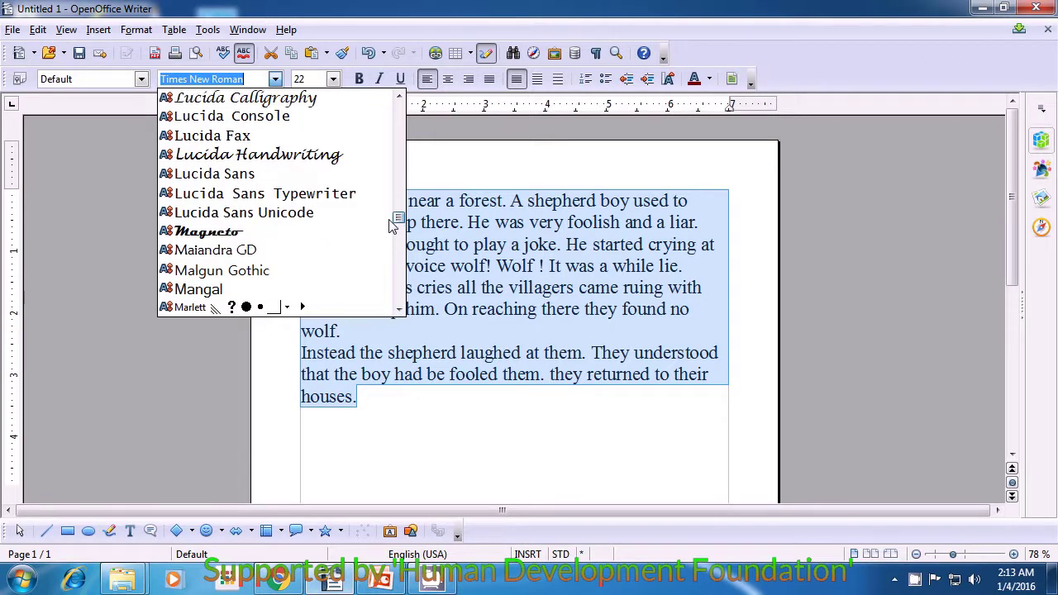
left_click(313, 239)
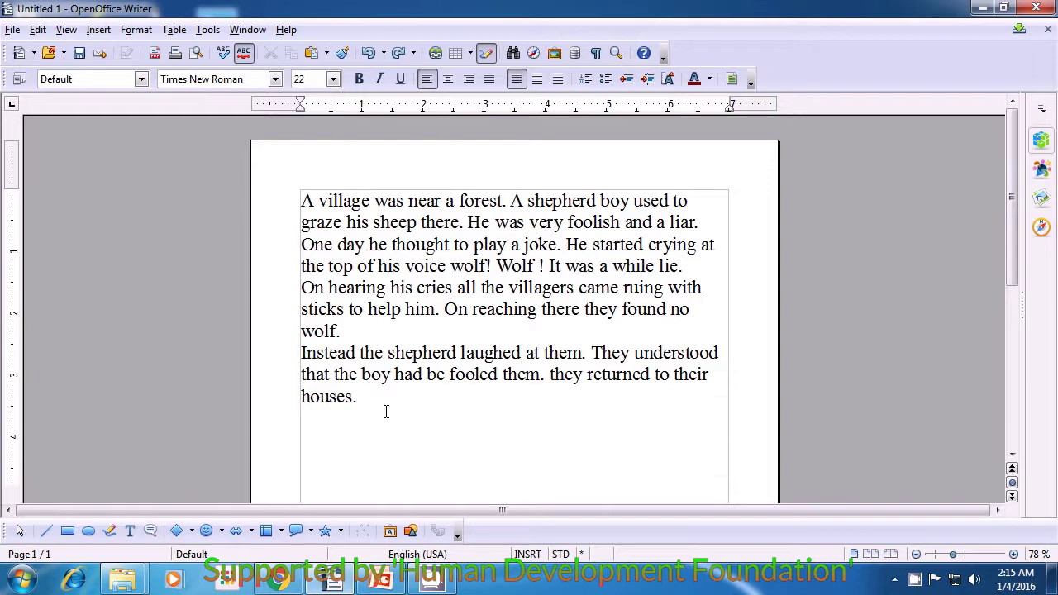
Set the font size of the entire shepherd boy story to 36.
key("ctrl+a")
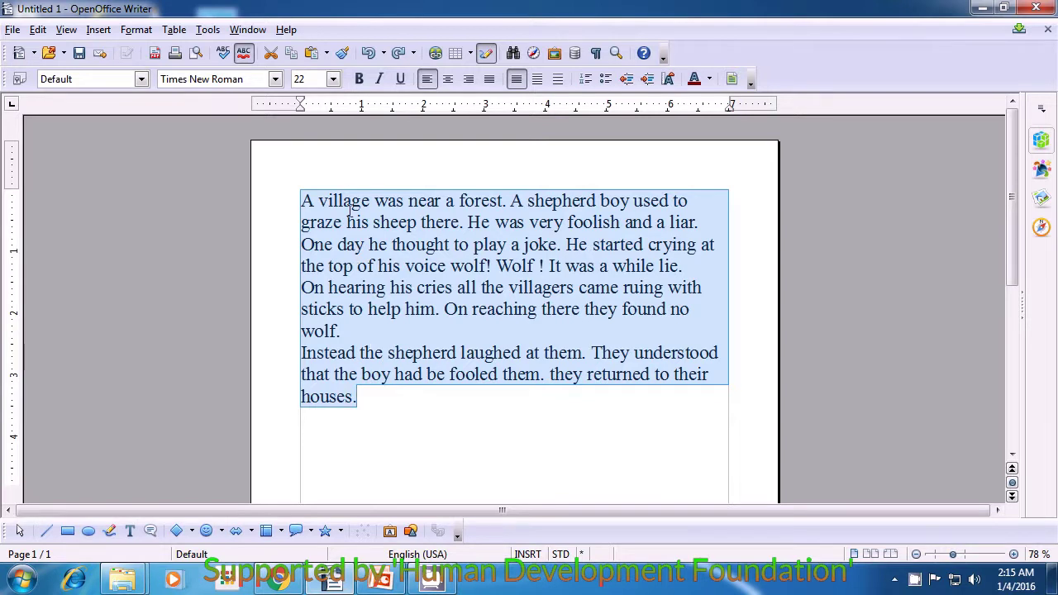
left_click(333, 80)
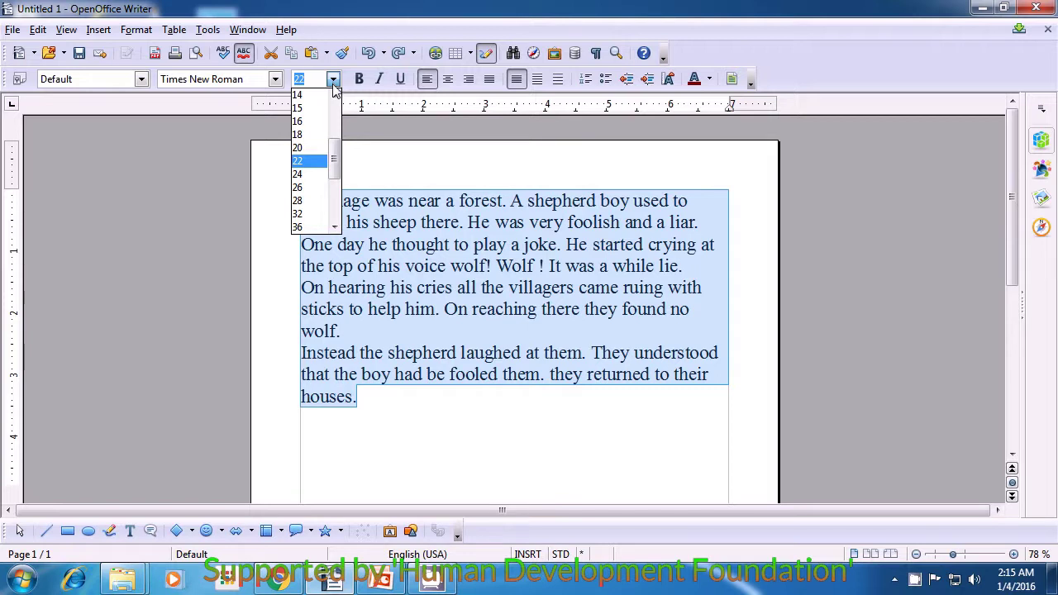
left_click_drag(335, 161, 338, 122)
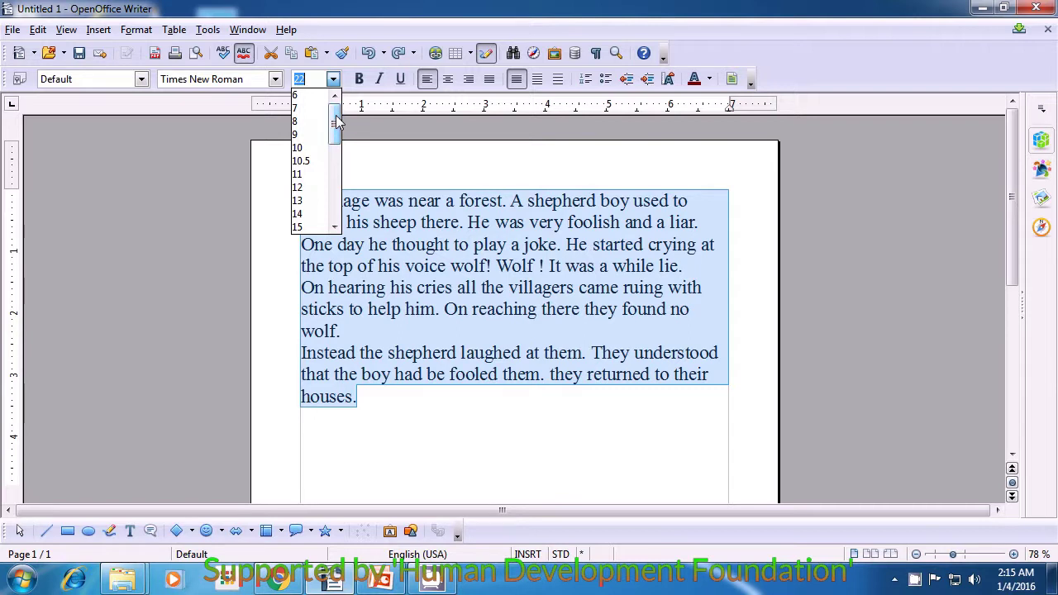
left_click_drag(338, 122, 337, 174)
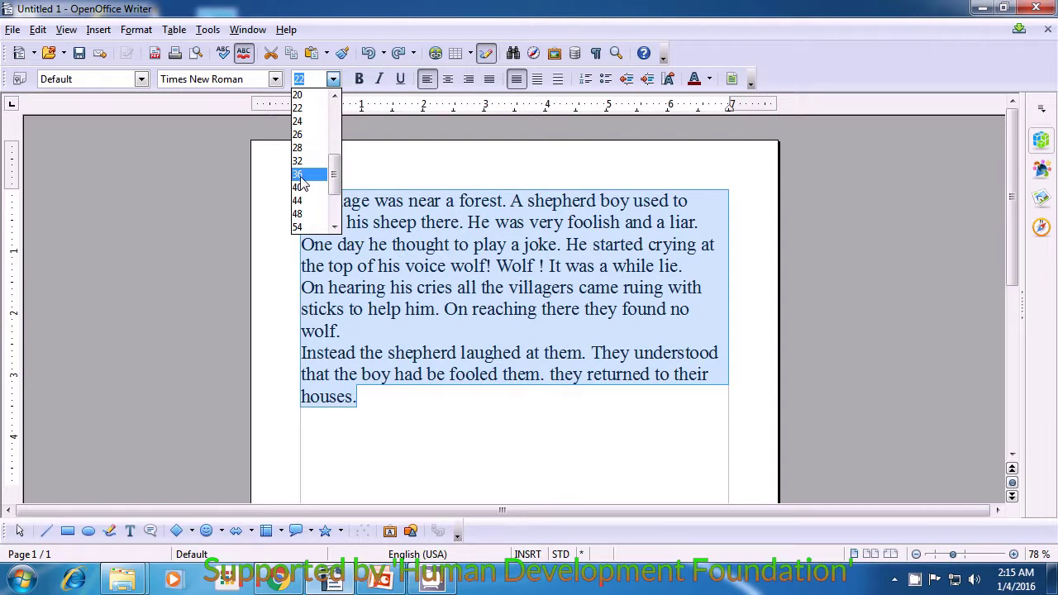
left_click(300, 175)
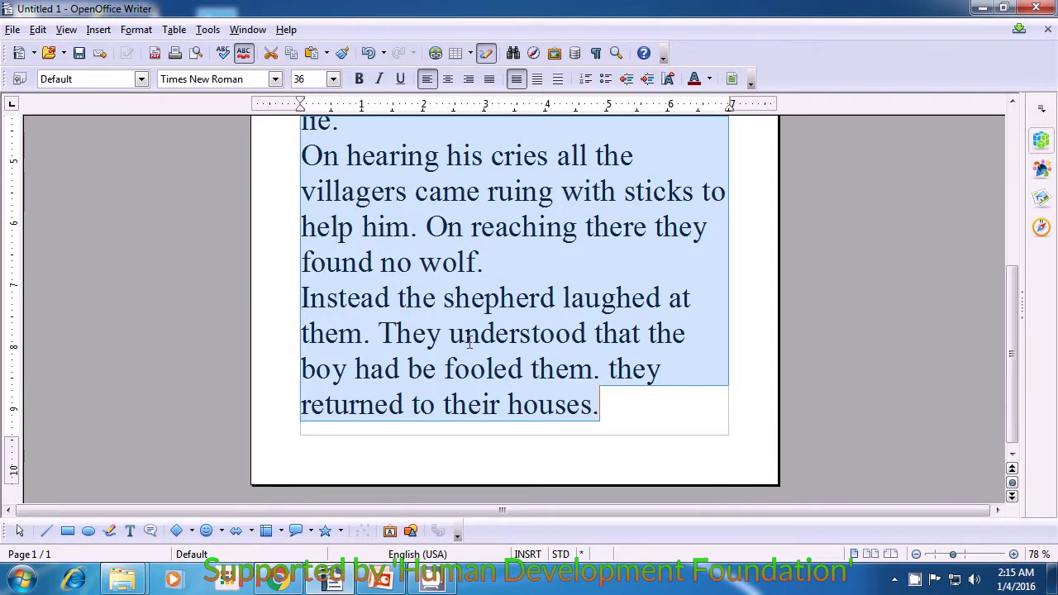
scroll(469, 342, "up", 1)
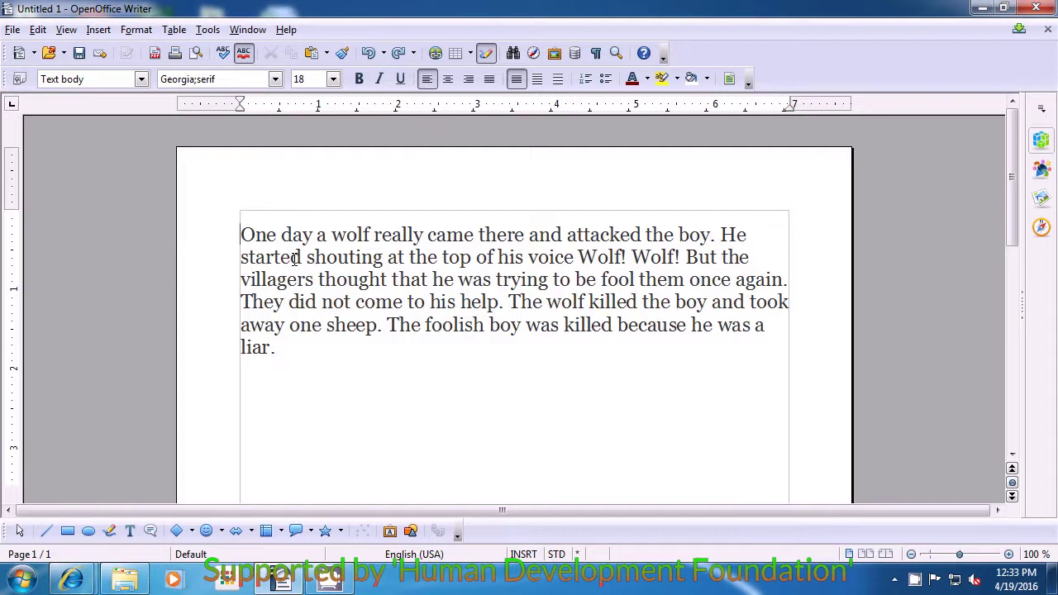
Make the opening sentence "One day a wolf really came there and attacked the boy." bold and deselect it.
key("shift+Right")
key("shift+Right")
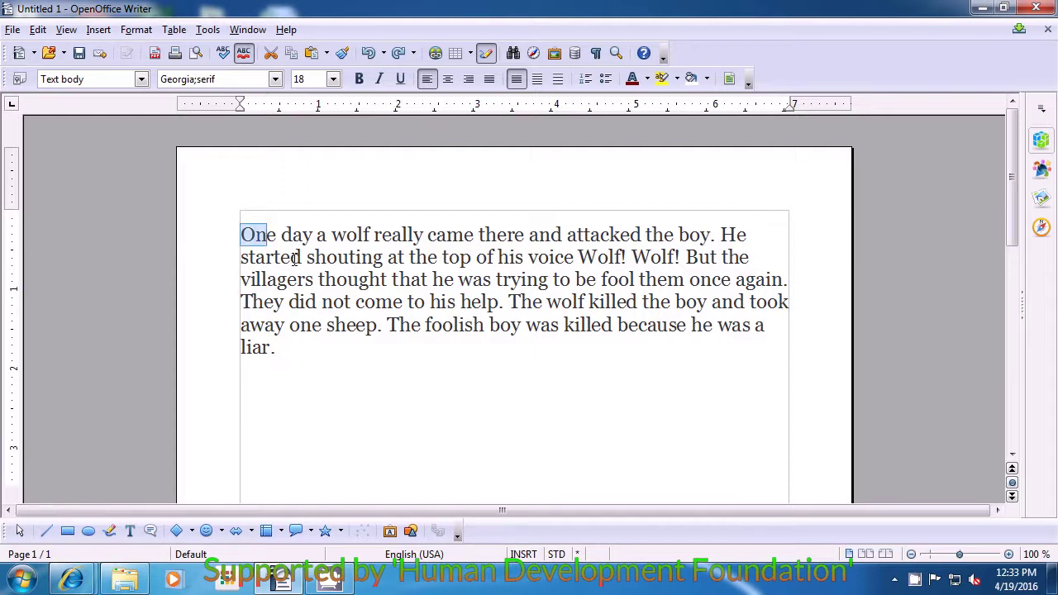
key("shift+Right")
key("shift+Right")
key("shift+Right")
key("shift+Right")
key("shift+Right")
key("shift+Right")
key("shift+Right")
key("shift+Right")
key("shift+Right")
key("shift+Right")
key("shift+Right")
key("shift+Right")
key("shift+Right")
key("shift+Right")
key("shift+Right")
key("shift+Right")
key("shift+Right")
key("shift+Right")
key("shift+Right")
key("shift+Right")
key("shift+Right")
key("shift+Right")
key("shift+Right")
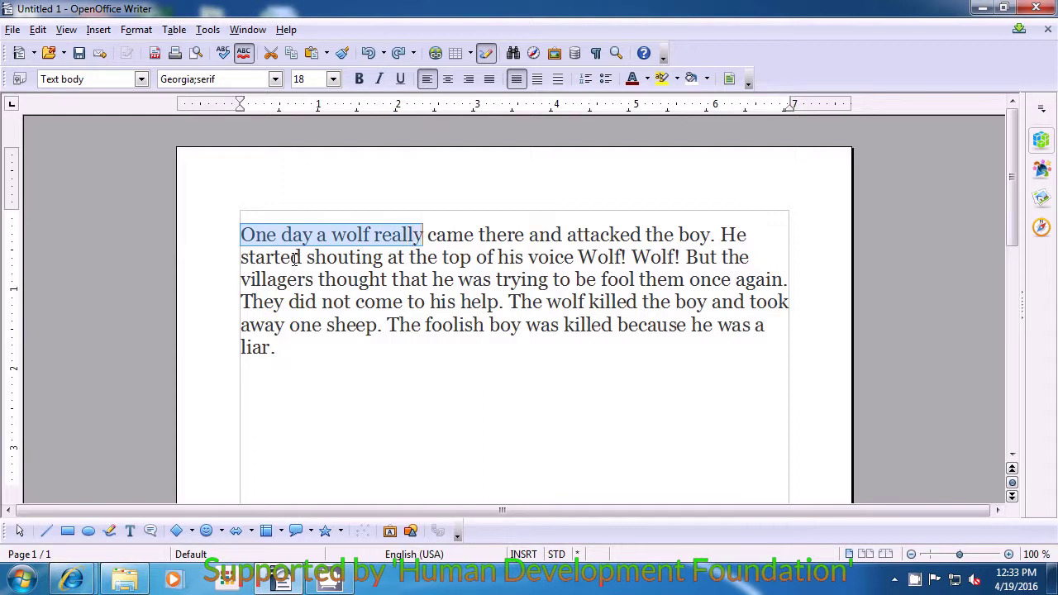
key("shift+Right")
key("shift+Right")
key("shift+Right")
key("shift+Right")
key("shift+Right")
key("shift+Right")
key("shift+Right")
key("shift+Right")
key("shift+Right")
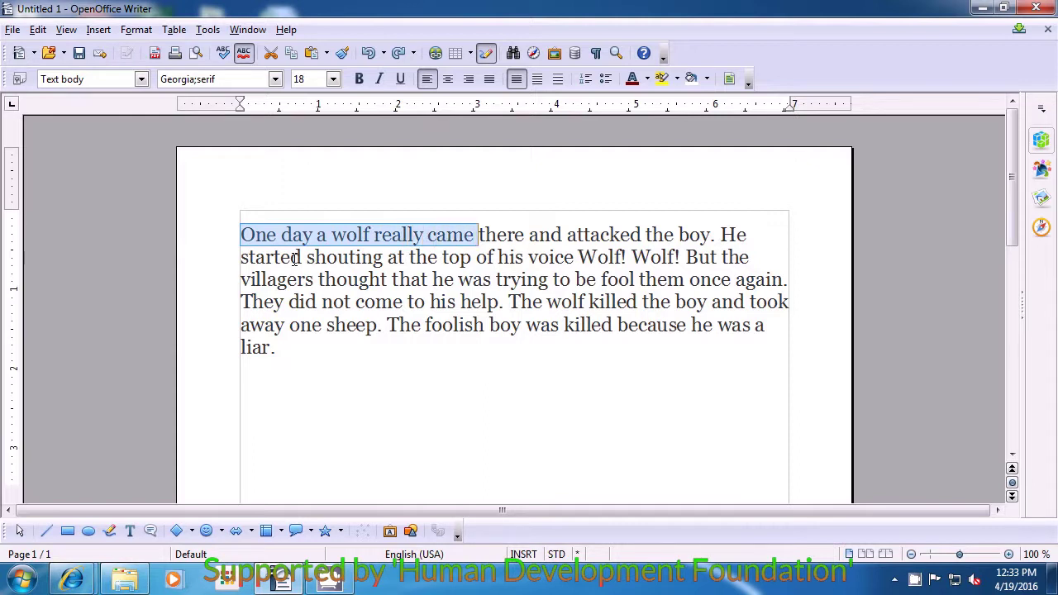
key("shift+Right")
key("shift+Right")
key("shift+Right")
key("shift+Right")
key("shift+Right")
key("shift+Right")
key("shift+Right")
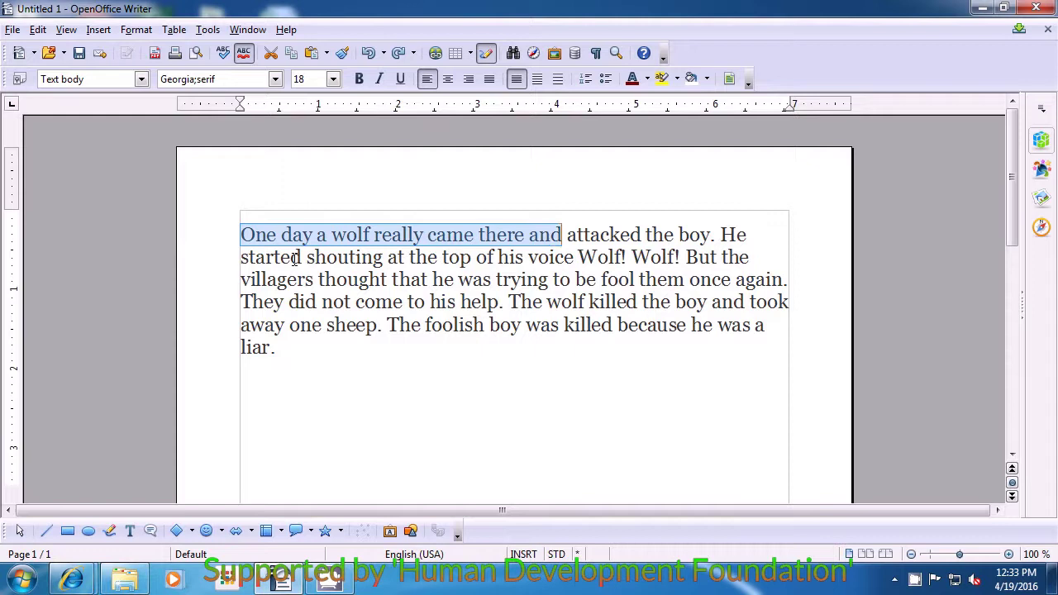
key("shift+Right")
key("shift+Right")
key("shift+Right")
key("shift+Right")
key("shift+Right")
key("shift+Right")
key("shift+Right")
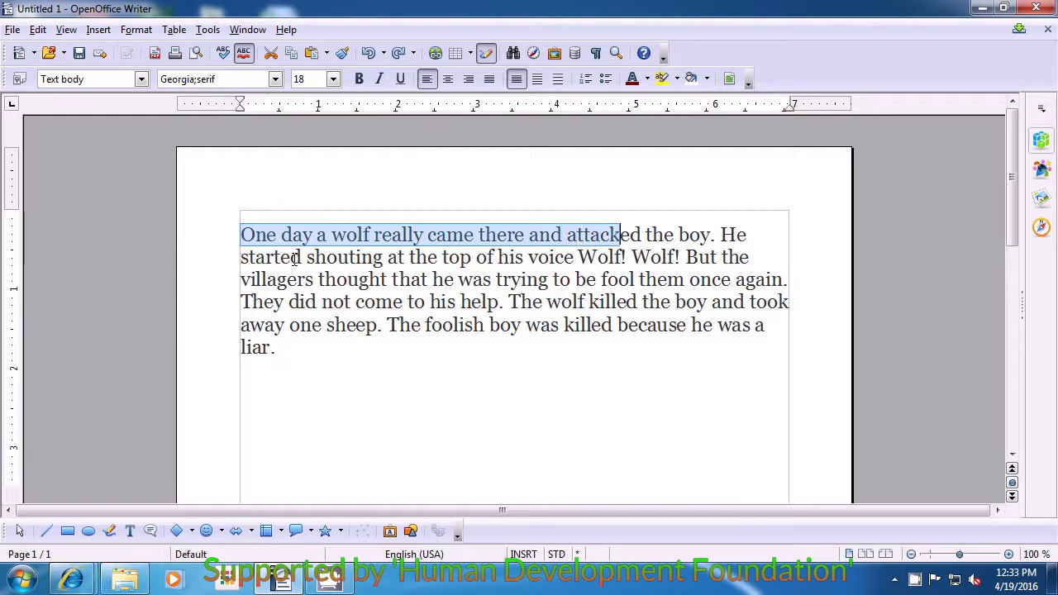
key("shift+Right")
key("shift+Right")
key("shift+Right")
key("shift+Right")
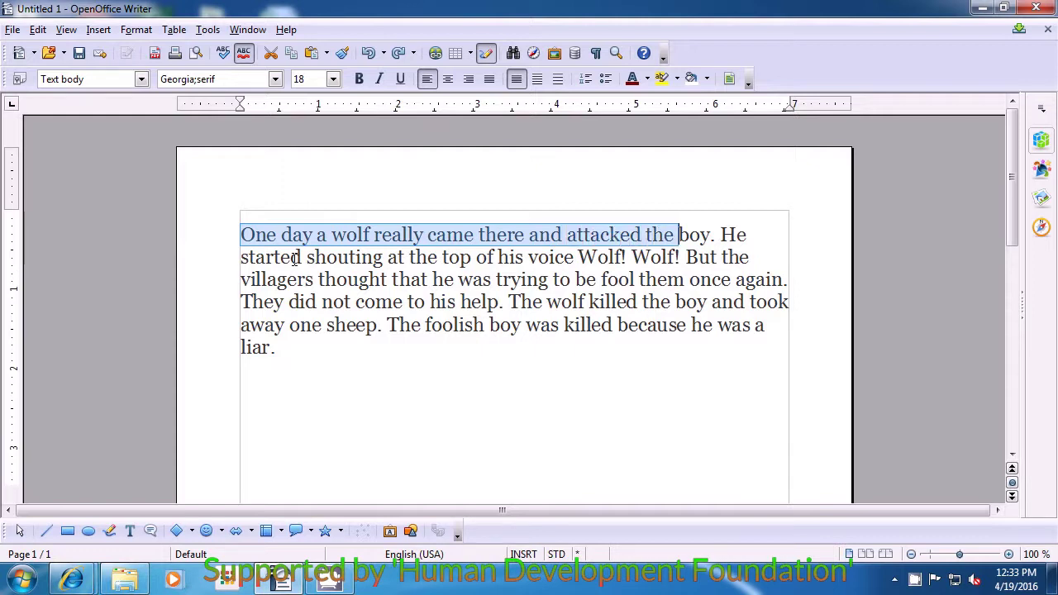
key("shift+Right")
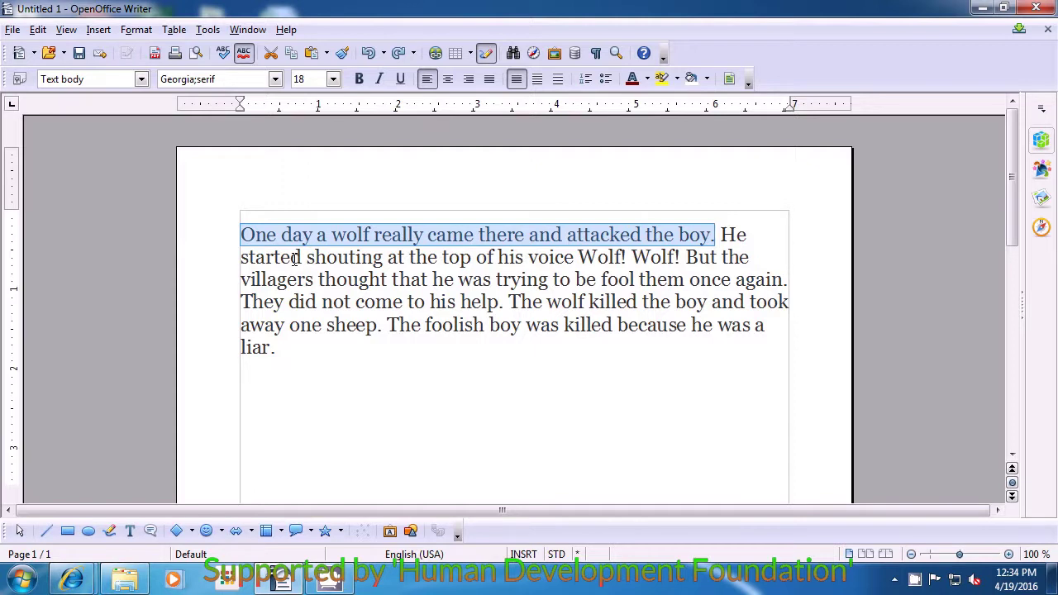
left_click(359, 82)
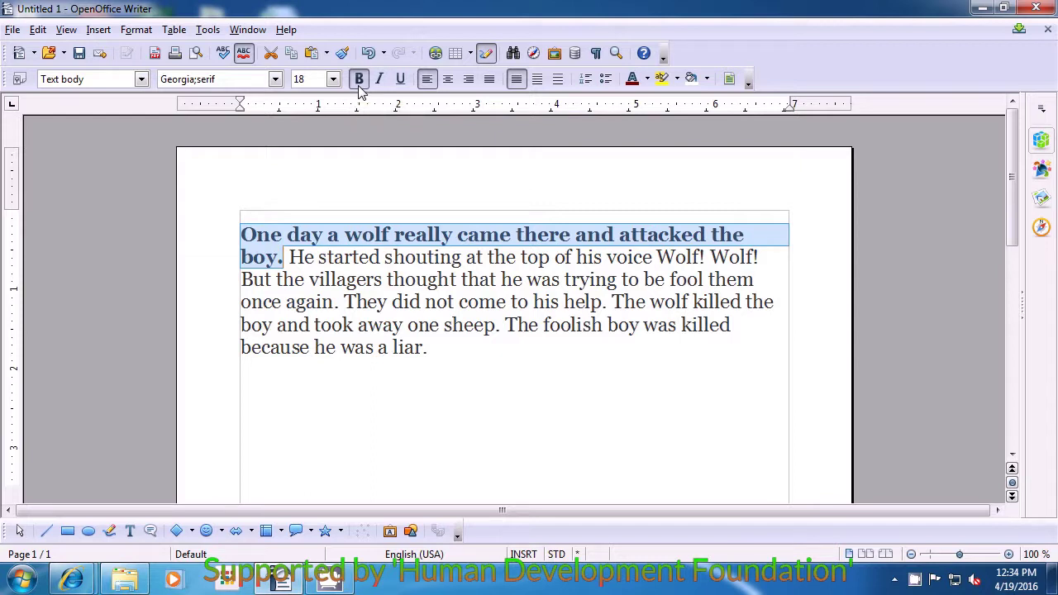
left_click(288, 260)
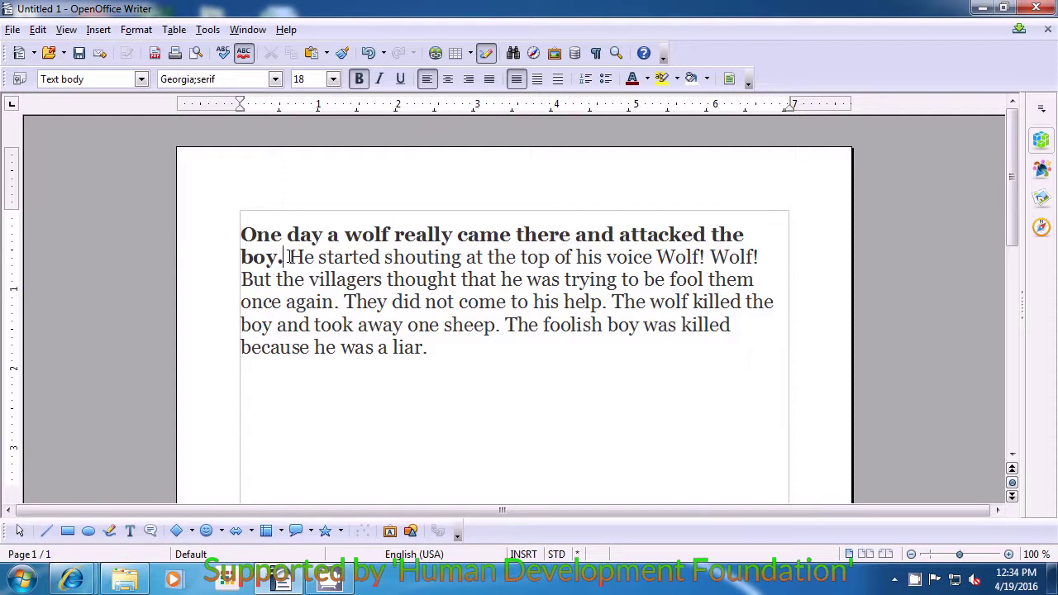
Italicize the text from "They did not come to his help." through the end of the paragraph and deselect it.
key("Down")
key("Down")
key("Down")
key("Down")
key("Right")
key("Right")
key("Right")
key("Right")
key("Right")
key("Right")
key("Right")
key("Right")
key("Right")
key("Right")
key("Right")
key("Right")
key("Right")
key("Right")
key("Right")
key("Right")
key("Right")
key("Right")
key("shift+Up")
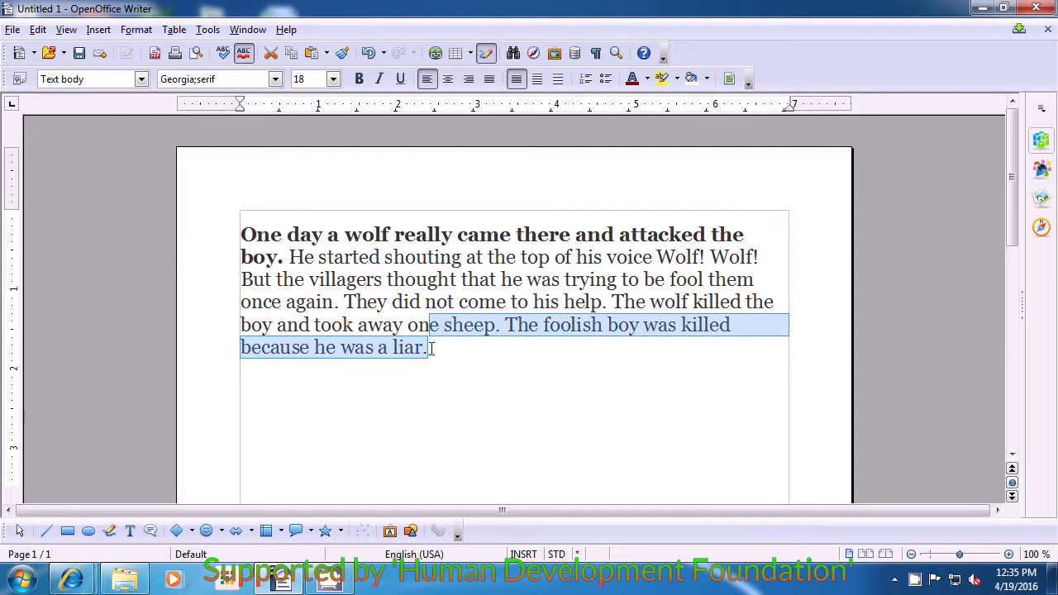
key("shift+Left")
key("shift+Left")
key("shift+Left")
key("shift+Left")
key("shift+Left")
key("shift+Left")
key("shift+Left")
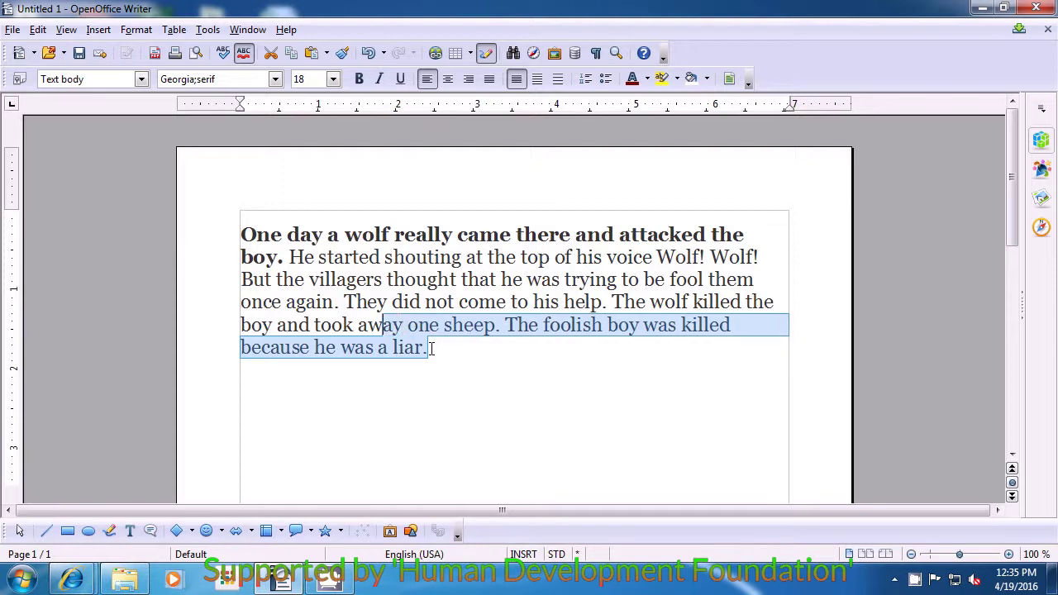
key("shift+Left")
key("shift+Left")
key("shift+Left")
key("shift+Left")
key("shift+Left")
key("shift+Left")
key("shift+Left")
key("shift+Left")
key("shift+Left")
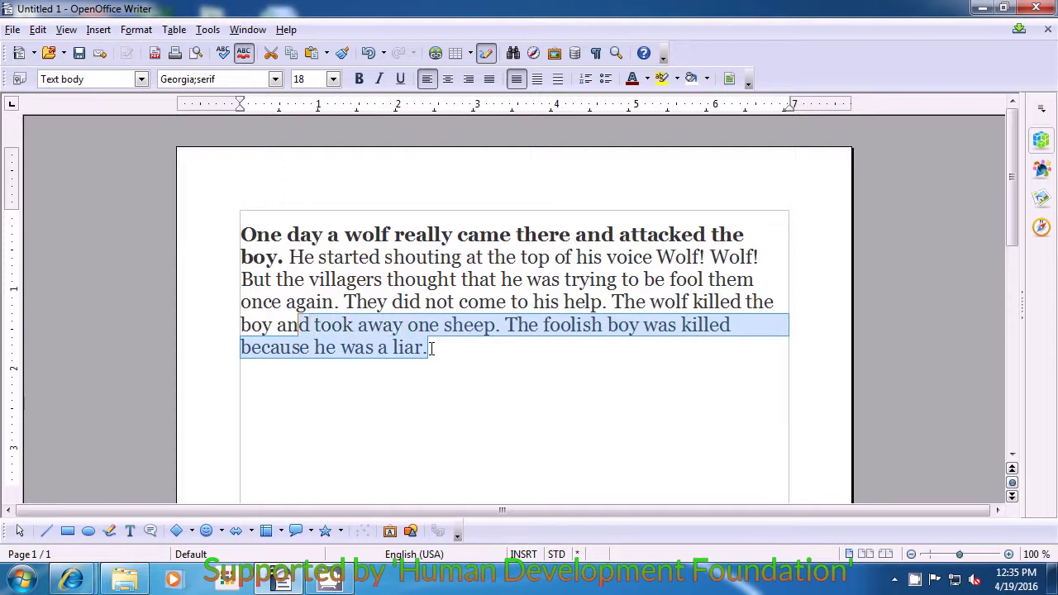
key("shift+Left")
key("shift+Left")
key("shift+Left")
key("shift+Left")
key("shift+Left")
key("shift+Left")
key("shift+Left")
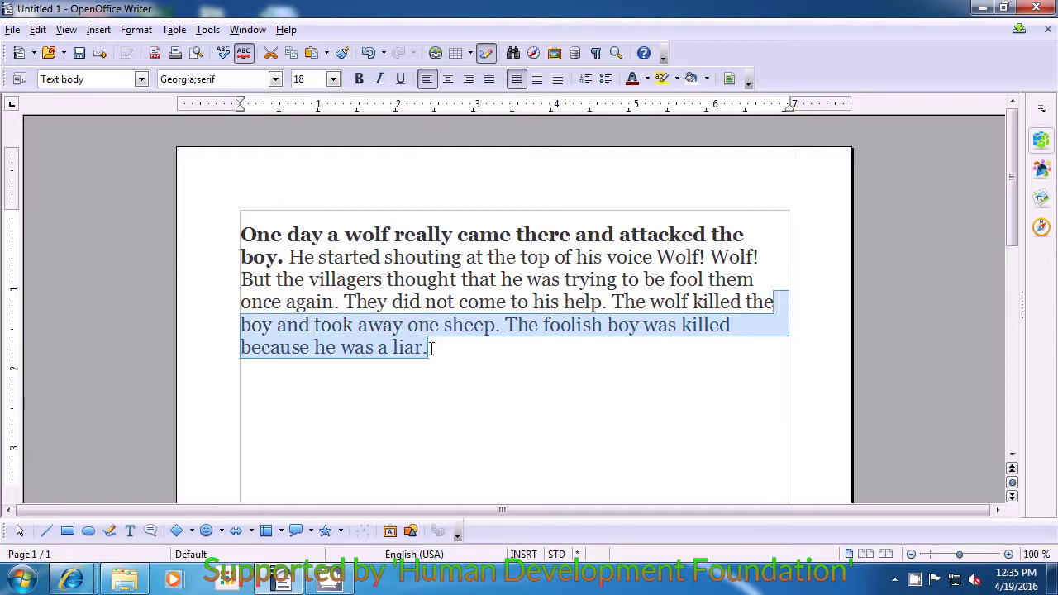
key("shift+Left")
key("shift+Left")
key("shift+Left")
key("shift+Left")
key("shift+Left")
key("shift+Left")
key("shift+Left")
key("shift+Left")
key("shift+Left")
key("shift+Left")
key("shift+Left")
key("shift+Left")
key("shift+Left")
key("shift+Left")
key("shift+Left")
key("shift+Left")
key("shift+Left")
key("shift+Left")
key("shift+Left")
key("shift+Left")
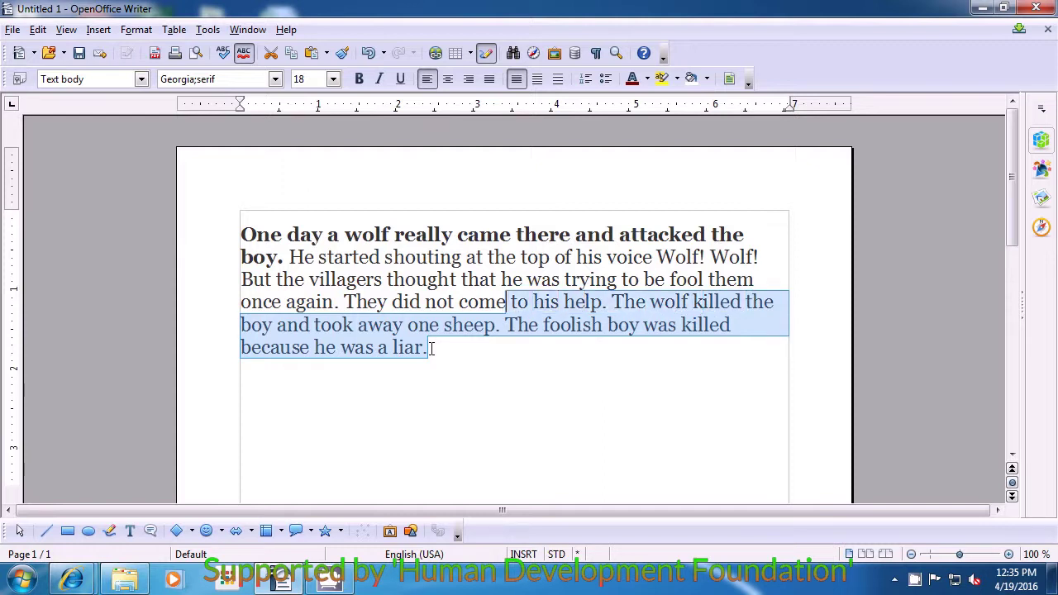
key("shift+Left")
key("shift+Left")
key("shift+Left")
key("shift+Left")
key("shift+Left")
key("shift+Left")
key("shift+Left")
key("shift+Left")
key("shift+Left")
key("shift+Left")
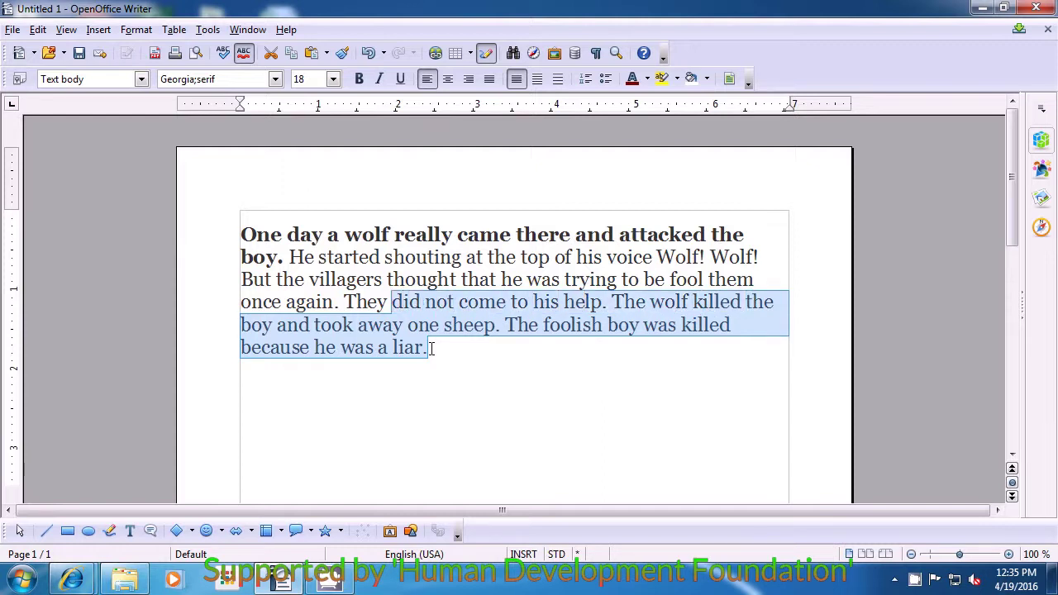
key("shift+Left")
key("shift+Left")
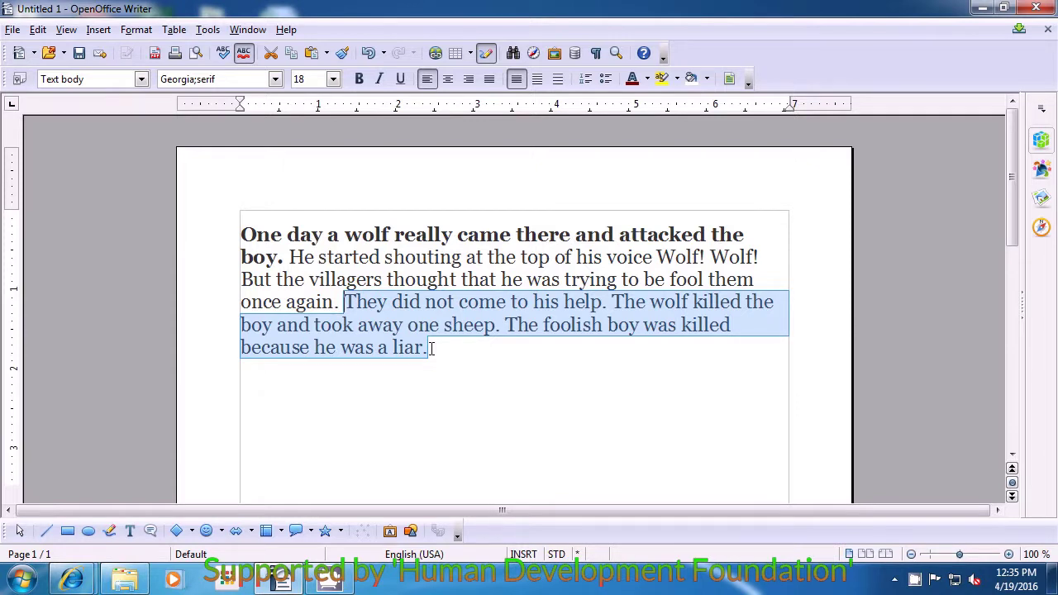
left_click(382, 79)
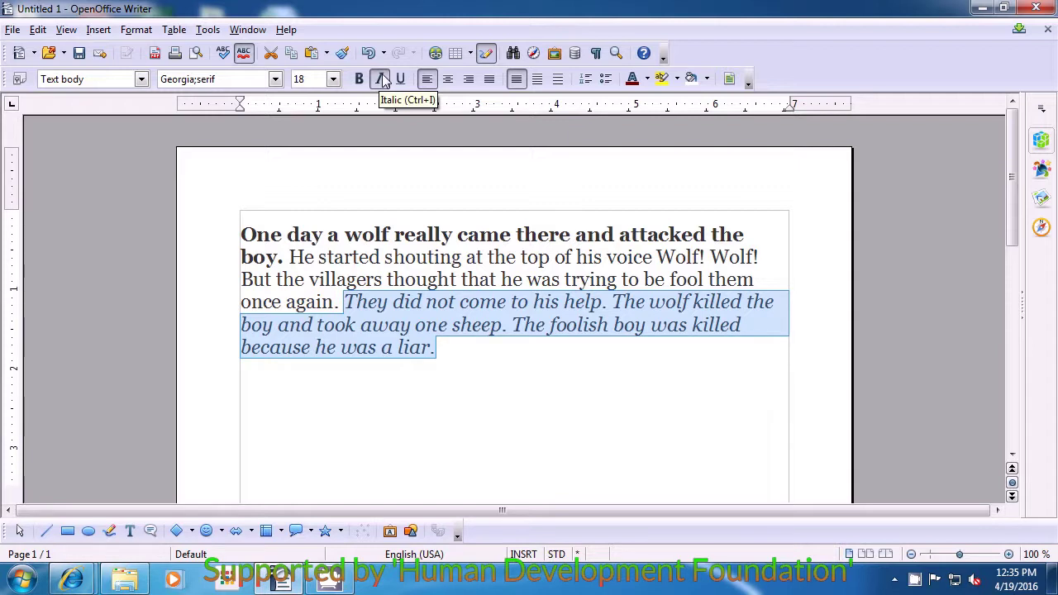
left_click(477, 357)
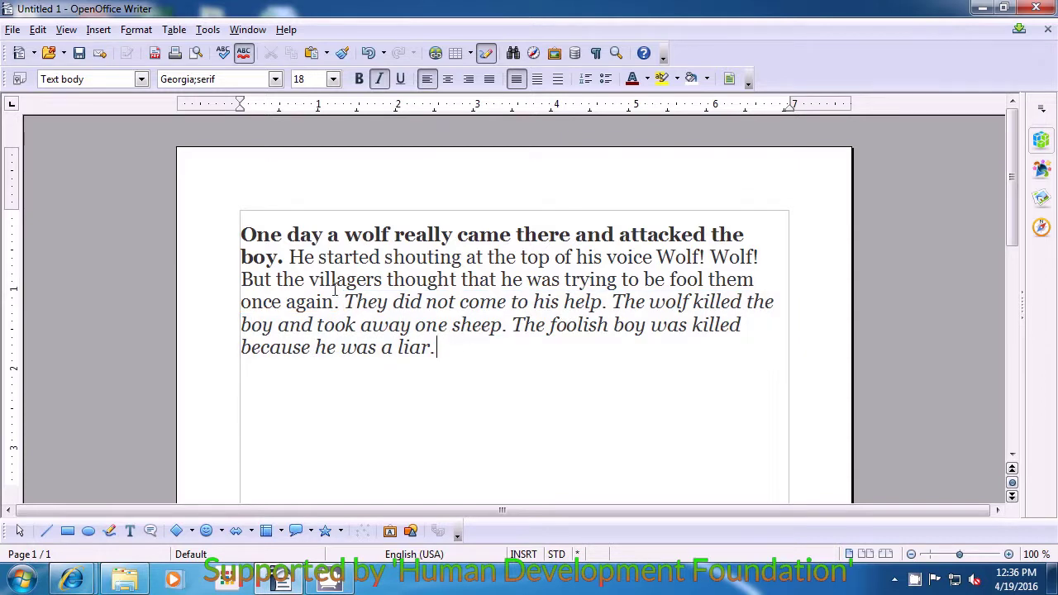
Underline the text from "He started shouting at the top of his voice" through "once again." and deselect it.
left_click(289, 258)
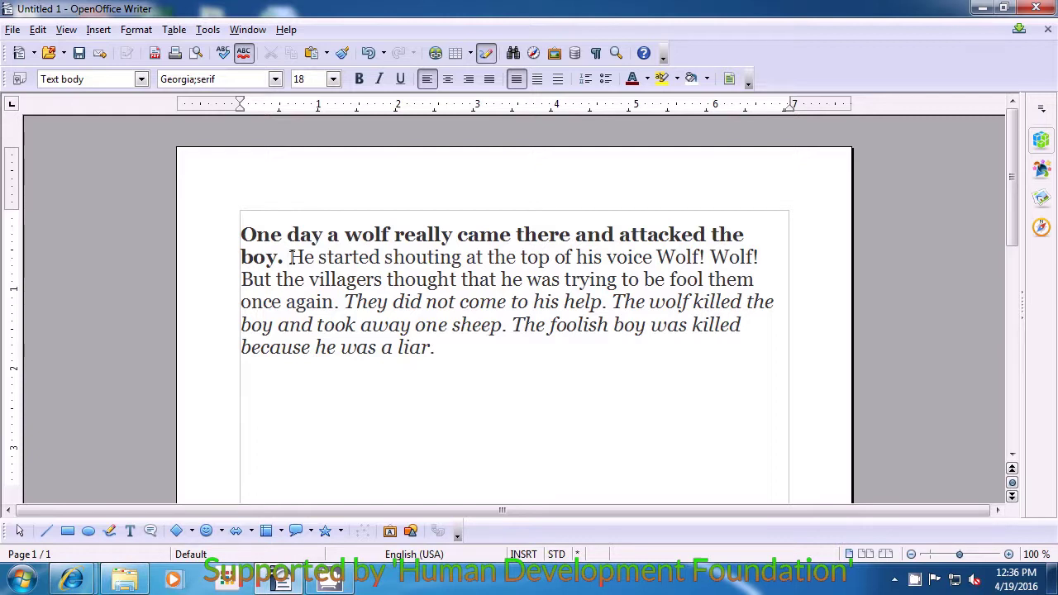
key("shift+Down")
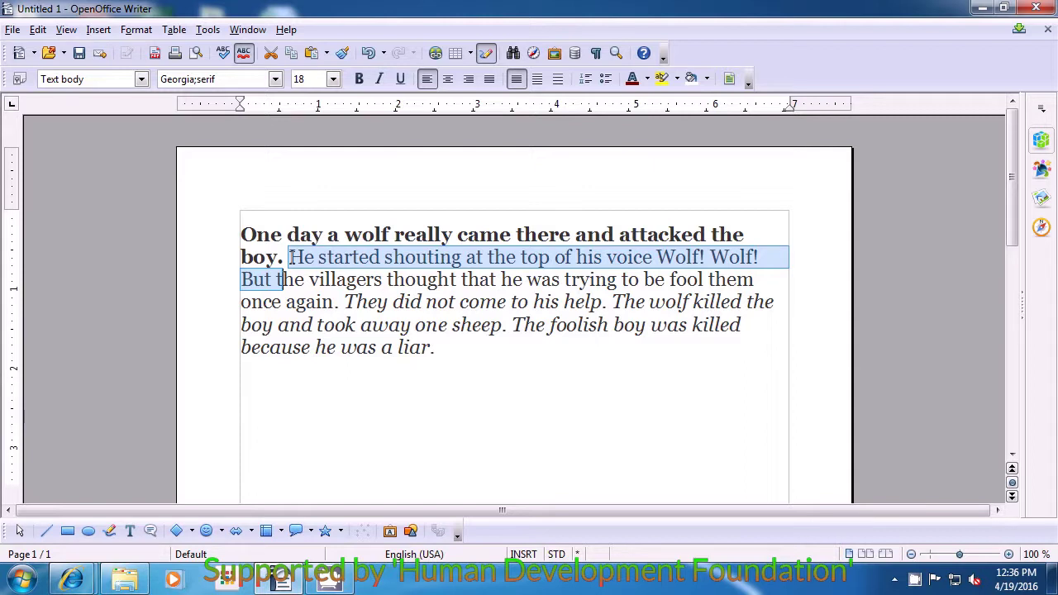
key("shift+Down")
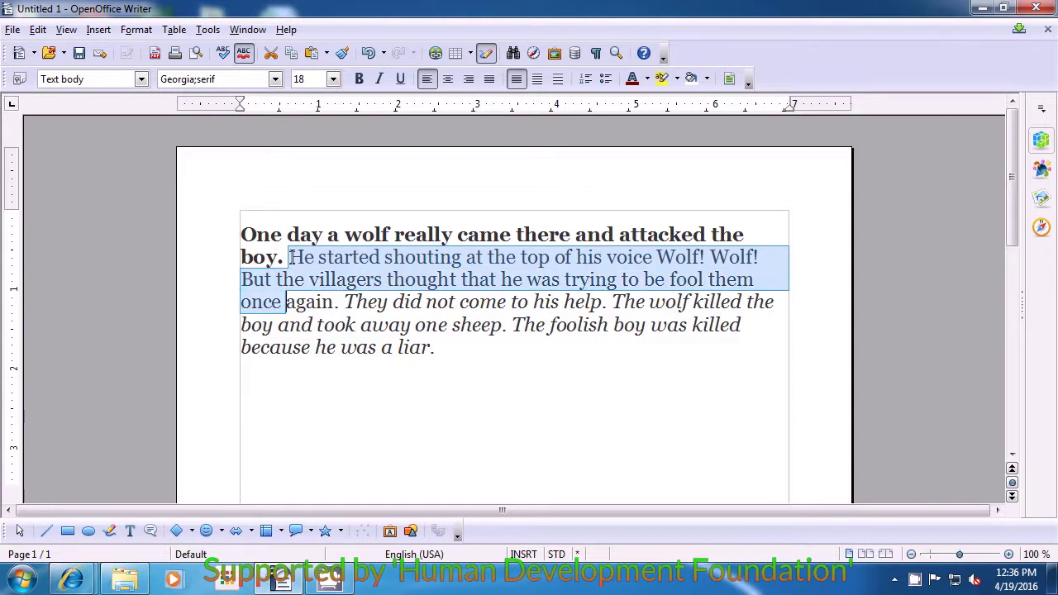
key("shift+Right")
key("shift+Right")
key("shift+Right")
key("shift+Right")
key("shift+Right")
key("shift+Right")
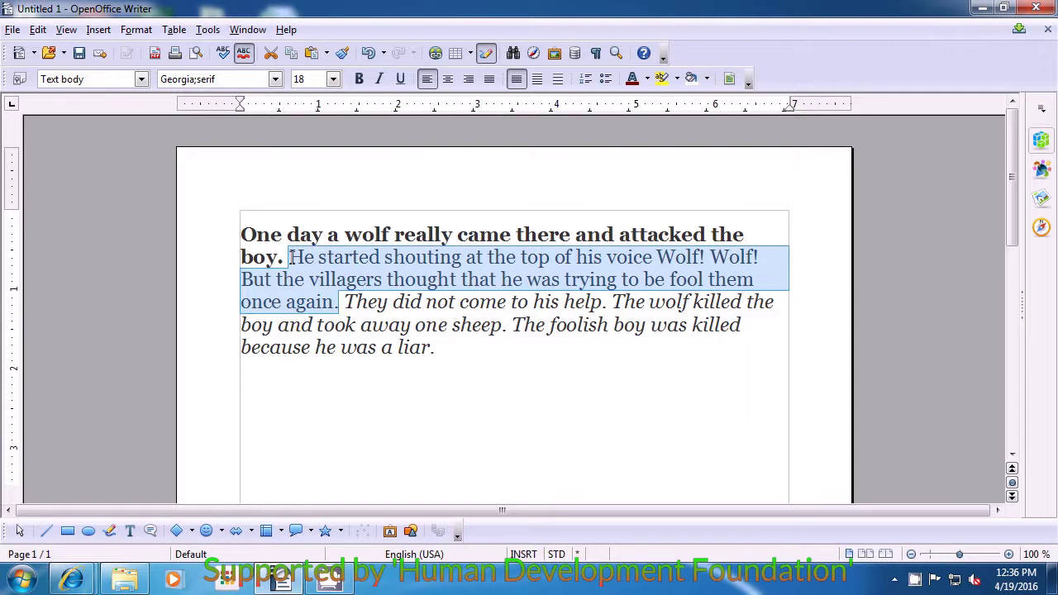
left_click(400, 79)
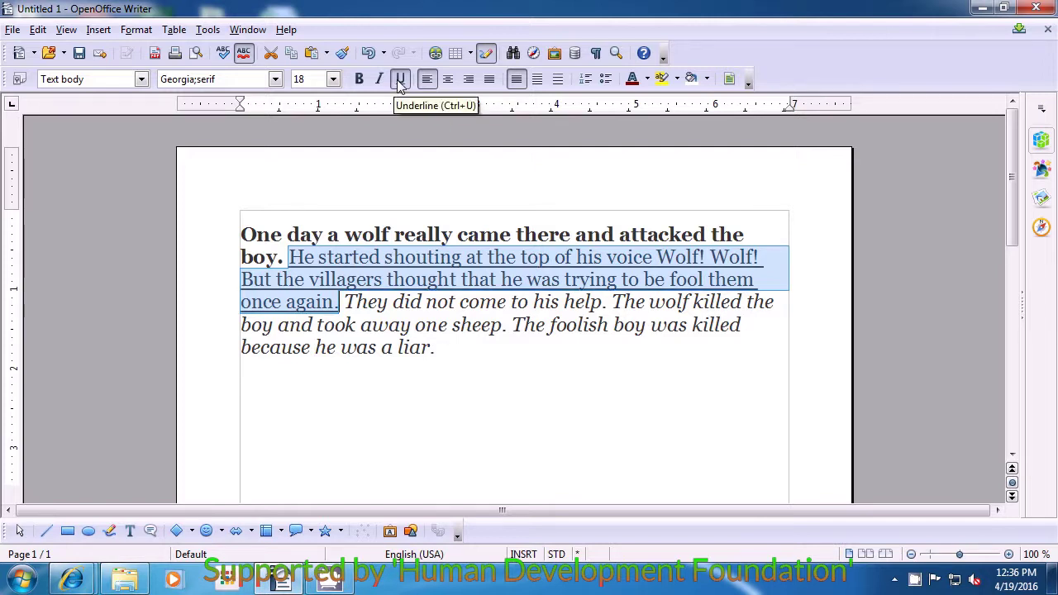
left_click(484, 374)
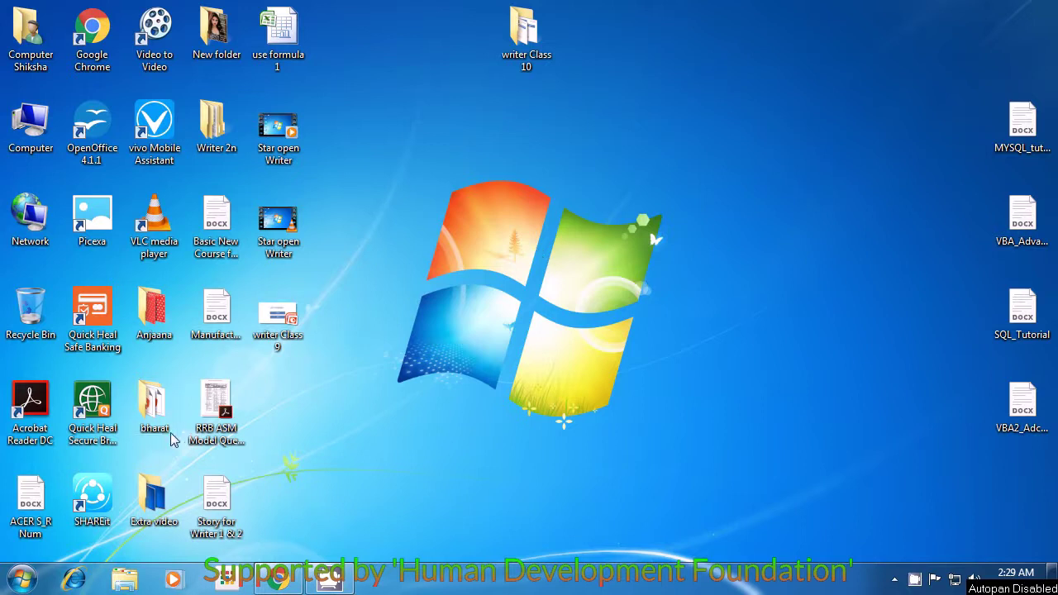
Switch to the Windows desktop and open the list of installed programs for launching an application.
left_click(25, 585)
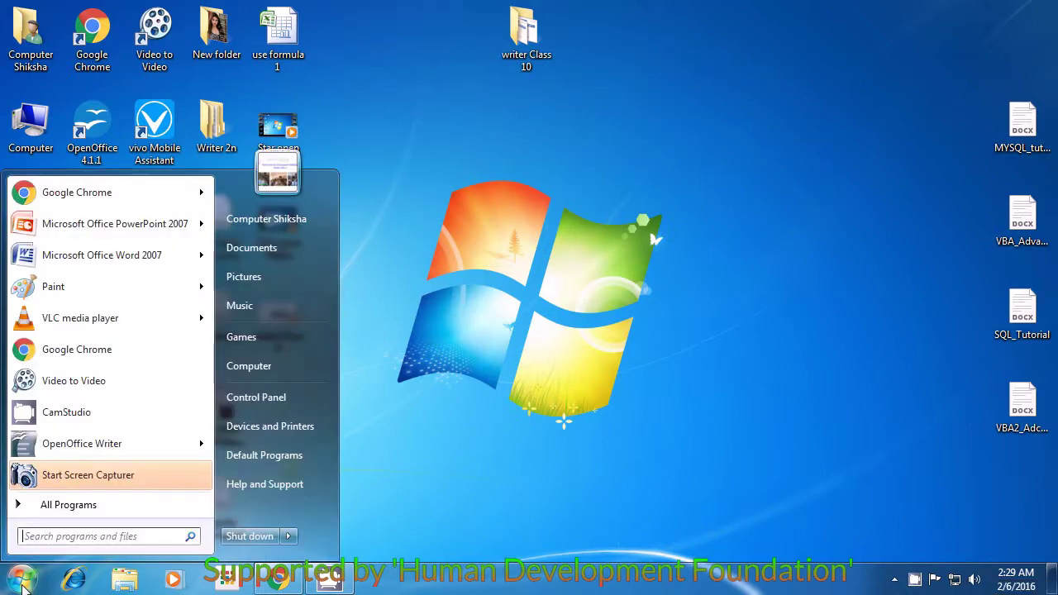